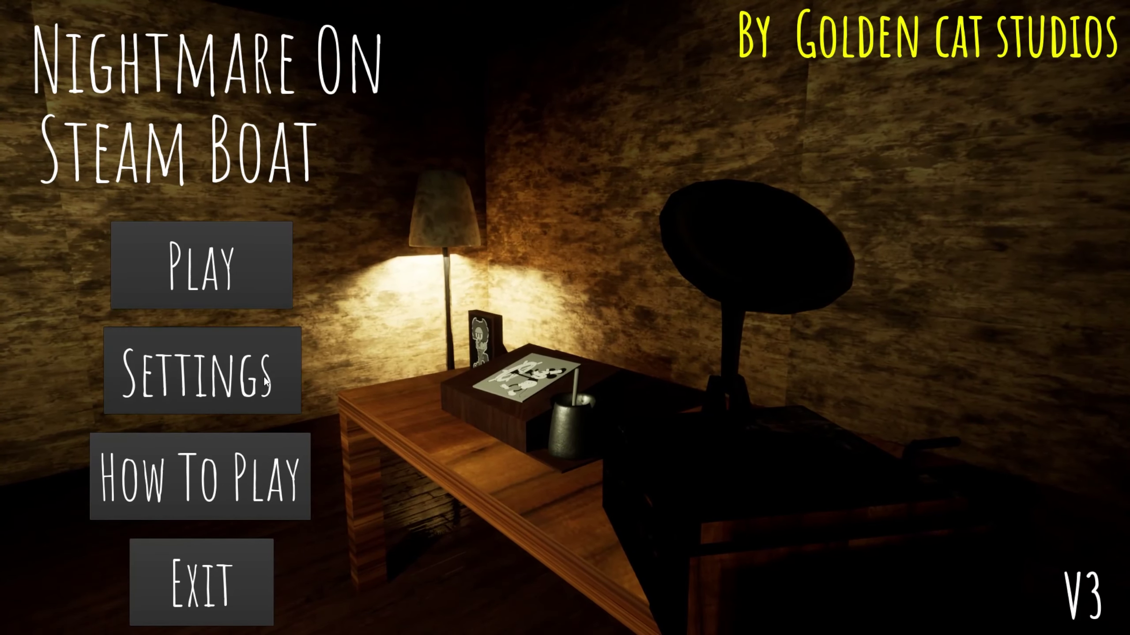
Step: In Settings, set Anti Aliasing and Textures Quality to Epic, then go back to the main menu
click(272, 382)
click(846, 221)
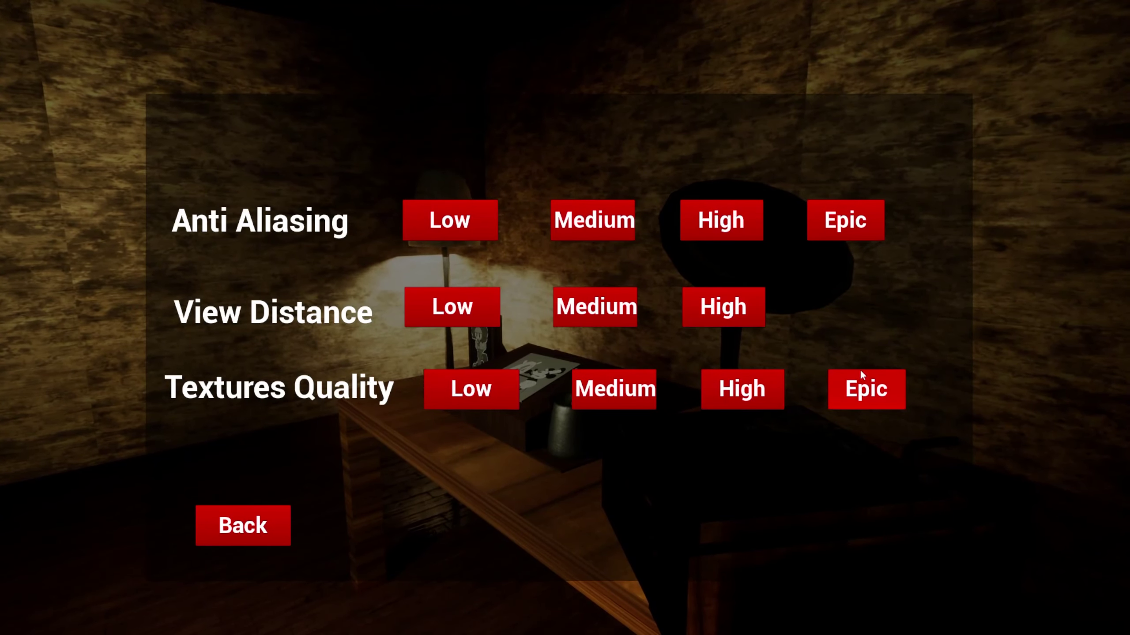
click(866, 390)
click(243, 526)
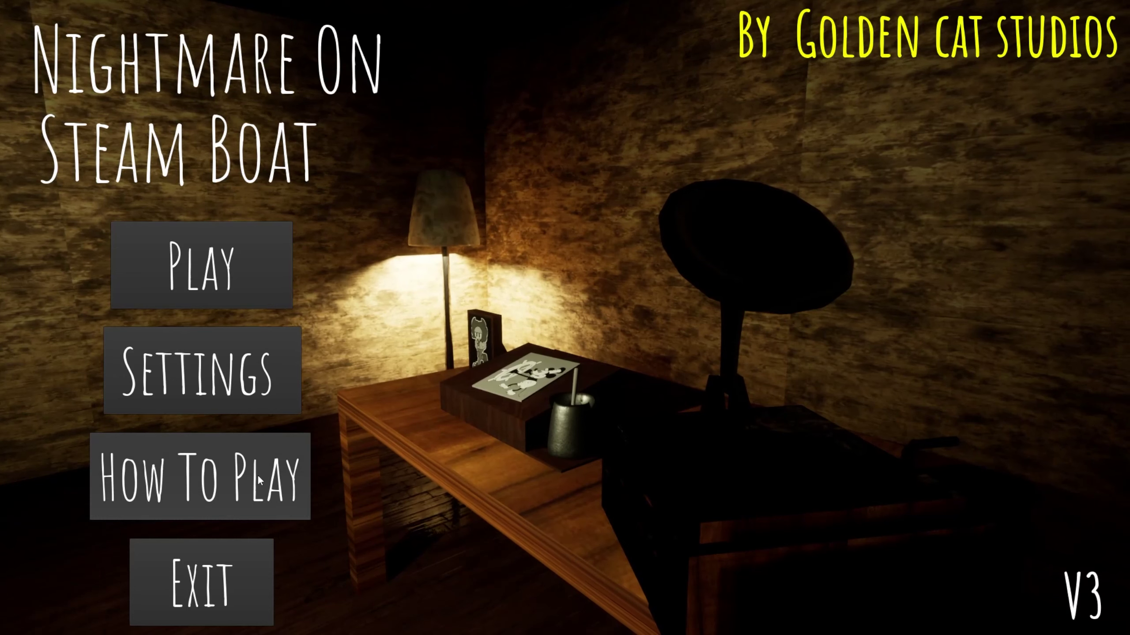
Step: Read the How To Play instruction panels and return to the main menu
click(220, 491)
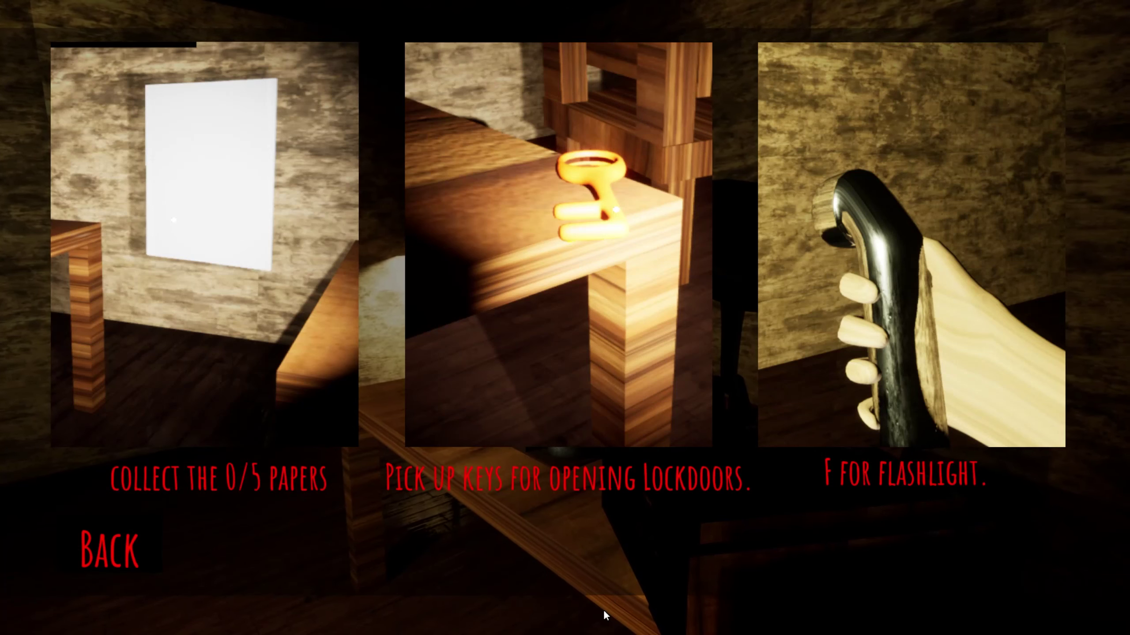
click(94, 555)
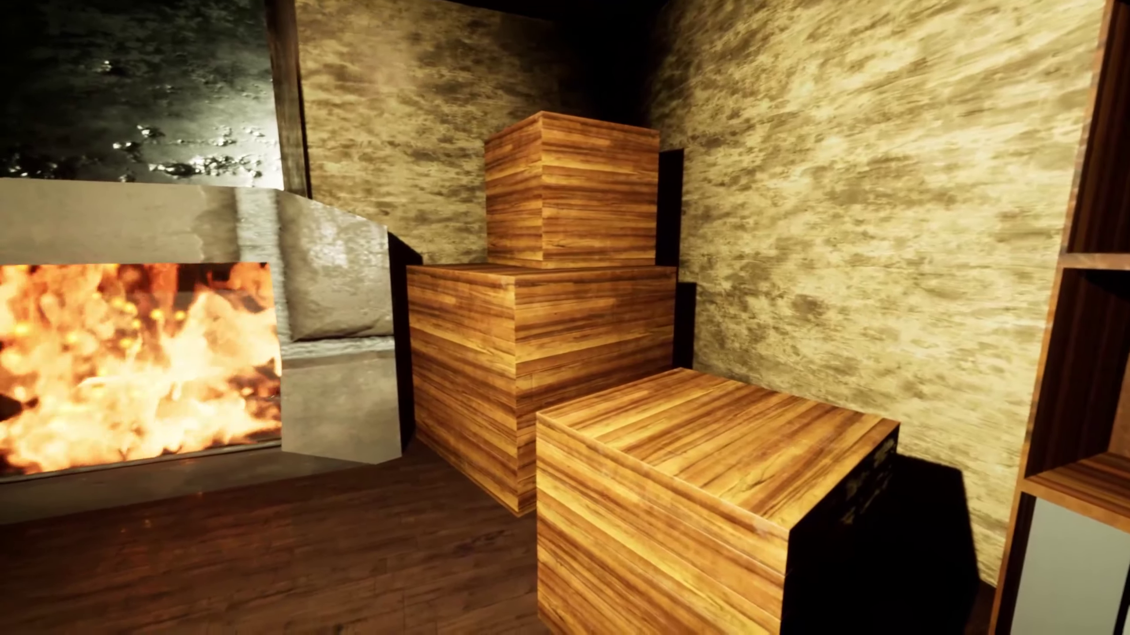
Step: Walk from the fireplace past the creature's dark doorway and run down the burning corridor
key(w)
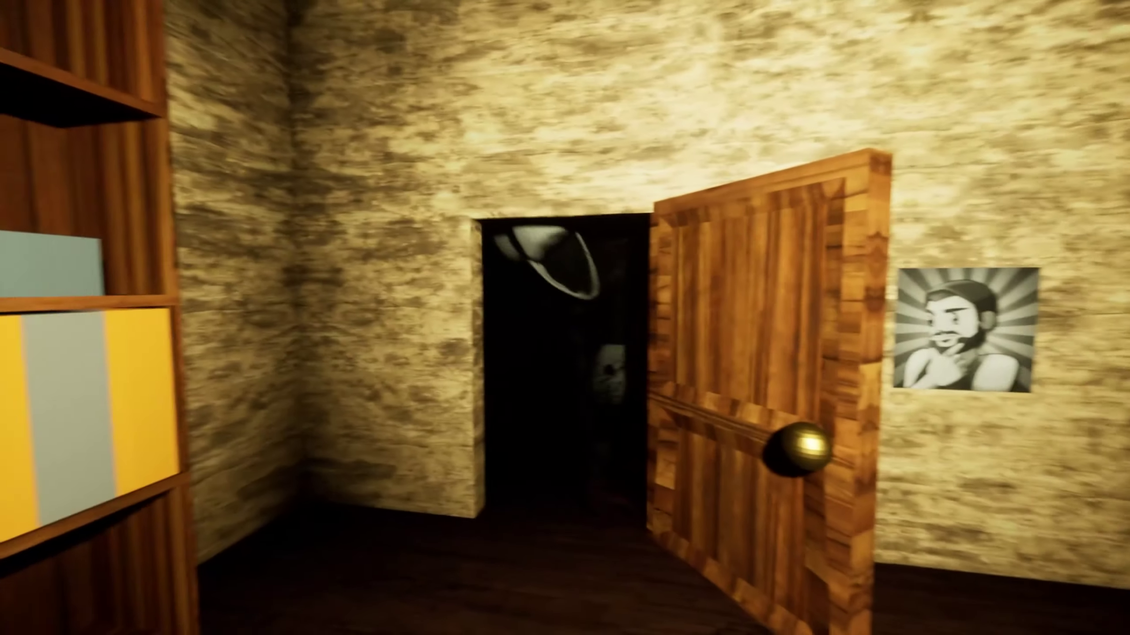
key(w)
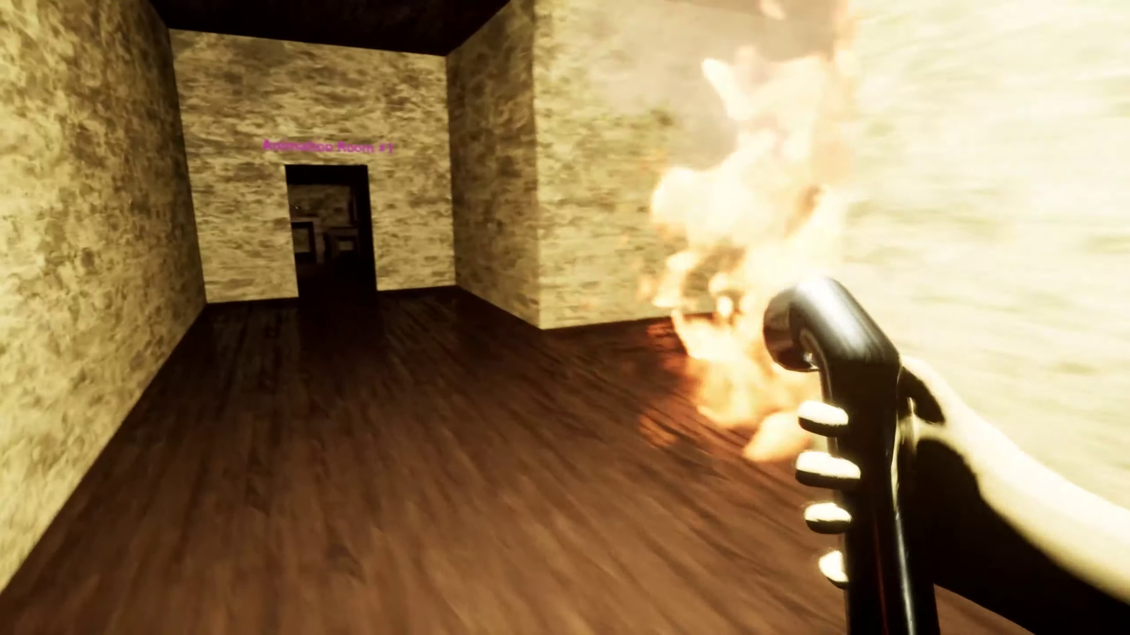
key(w)
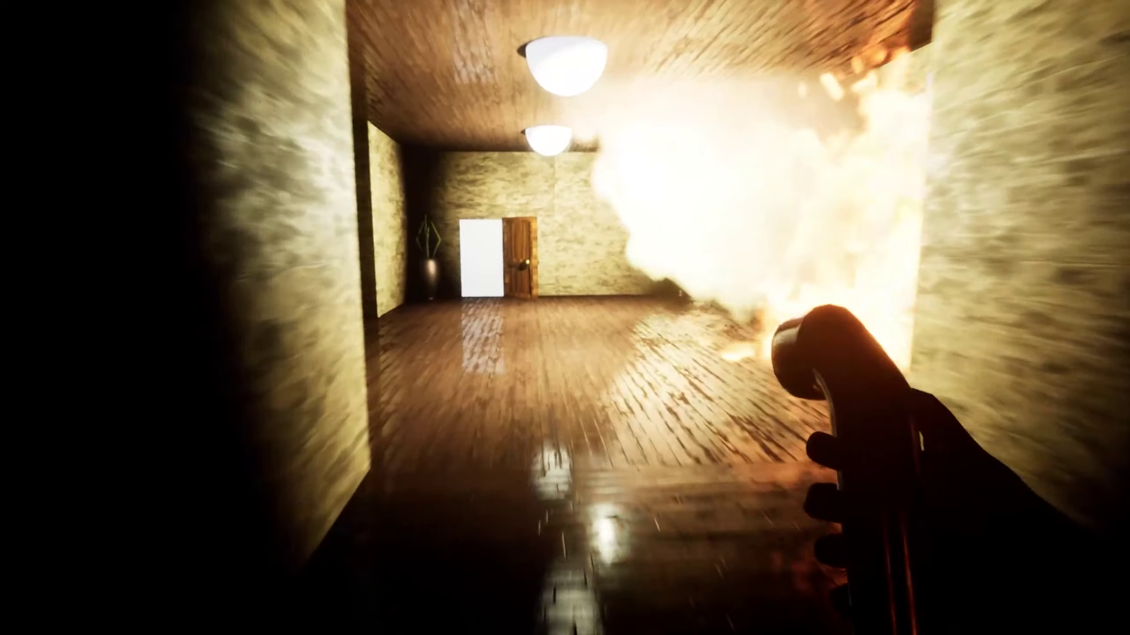